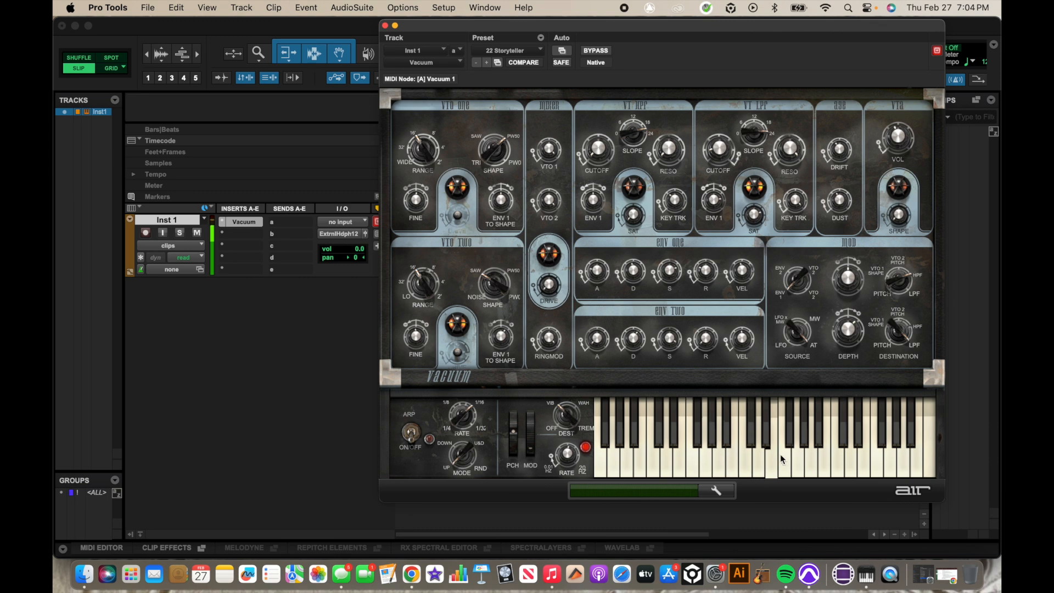
- Replace the 22 Storyteller preset with Vacuum's <factory default> patch
{"action": "left_click", "coordinate": [516, 50]}
{"action": "left_click", "coordinate": [525, 123]}
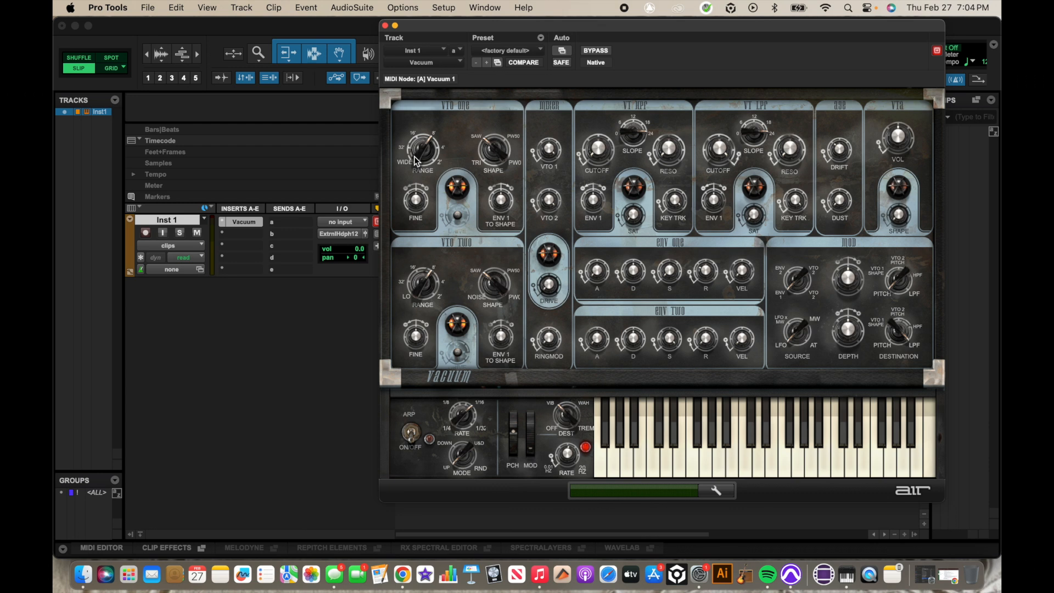
- Set VTO One range to 16' and turn its shape from triangle toward SAW/PW50, auditioning
{"action": "left_click_drag", "start_coordinate": [432, 153], "coordinate": [416, 146]}
{"action": "left_click", "coordinate": [619, 454]}
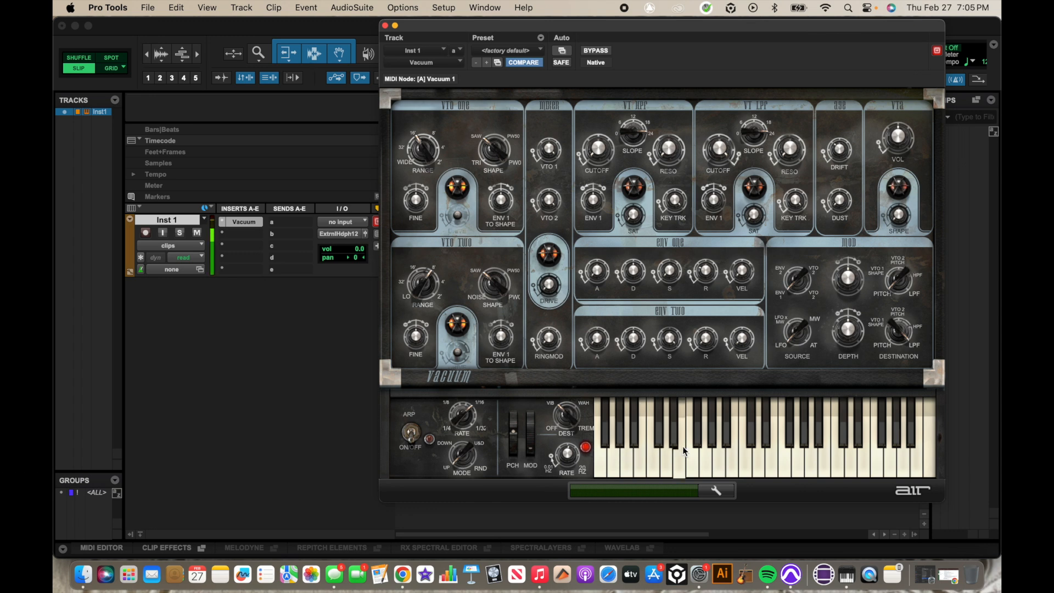
{"action": "left_click_drag", "start_coordinate": [645, 449], "coordinate": [693, 452]}
{"action": "left_click_drag", "start_coordinate": [490, 150], "coordinate": [487, 93]}
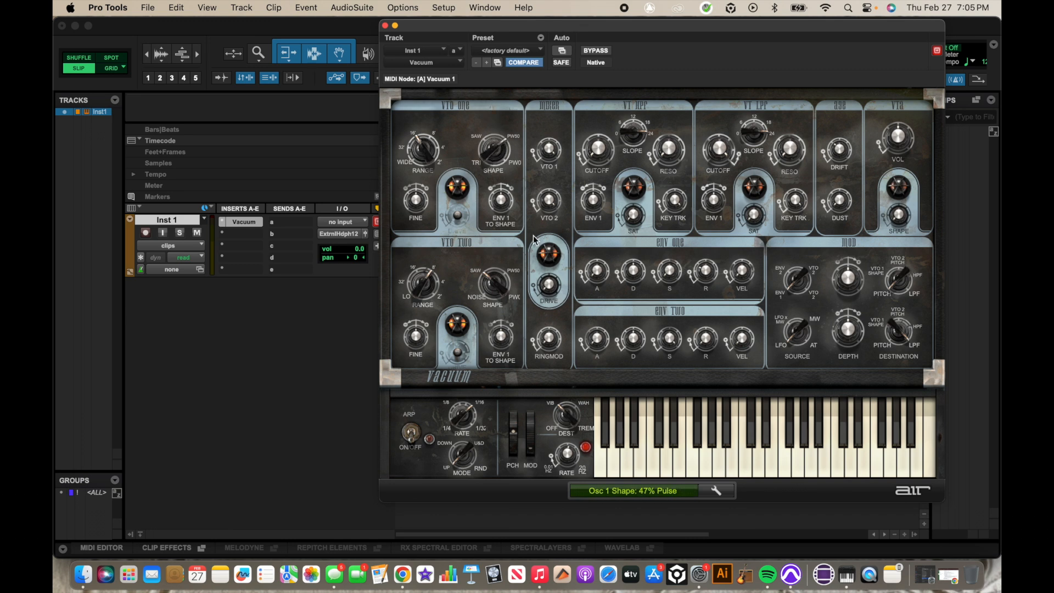
{"action": "mouse_move", "coordinate": [619, 450]}
{"action": "left_mouse_down"}
{"action": "mouse_move", "coordinate": [712, 453]}
{"action": "mouse_move", "coordinate": [616, 459]}
{"action": "mouse_move", "coordinate": [690, 455]}
{"action": "mouse_move", "coordinate": [635, 456]}
{"action": "left_mouse_up"}
- Detune VTO One fine tuning to -5.54 semitones, audition it, then reset it to 0.00
{"action": "left_click_drag", "start_coordinate": [417, 195], "coordinate": [407, 161]}
{"action": "left_click", "coordinate": [691, 452]}
{"action": "left_click_drag", "start_coordinate": [416, 201], "coordinate": [416, 230]}
{"action": "left_click", "coordinate": [628, 458]}
{"action": "left_click_drag", "start_coordinate": [413, 201], "coordinate": [405, 142]}
- Sweep VTO One's Env 1 to Shape amount both ways and leave it at +2 %
{"action": "left_click_drag", "start_coordinate": [499, 196], "coordinate": [481, 143]}
{"action": "left_click", "coordinate": [642, 465]}
{"action": "left_click_drag", "start_coordinate": [507, 199], "coordinate": [549, 295]}
{"action": "left_click", "coordinate": [653, 470]}
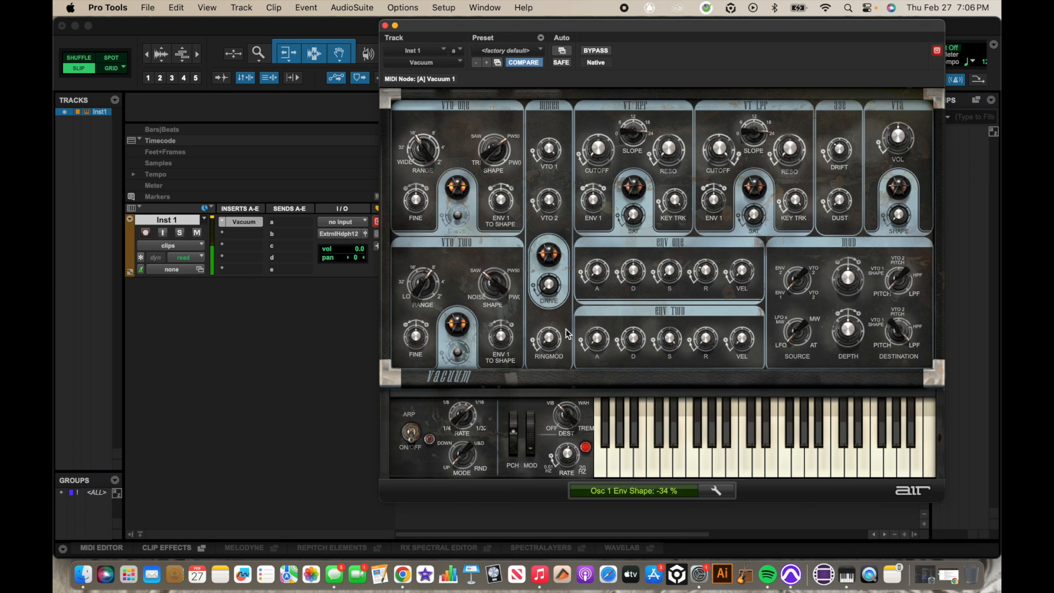
{"action": "left_click_drag", "start_coordinate": [500, 203], "coordinate": [494, 154]}
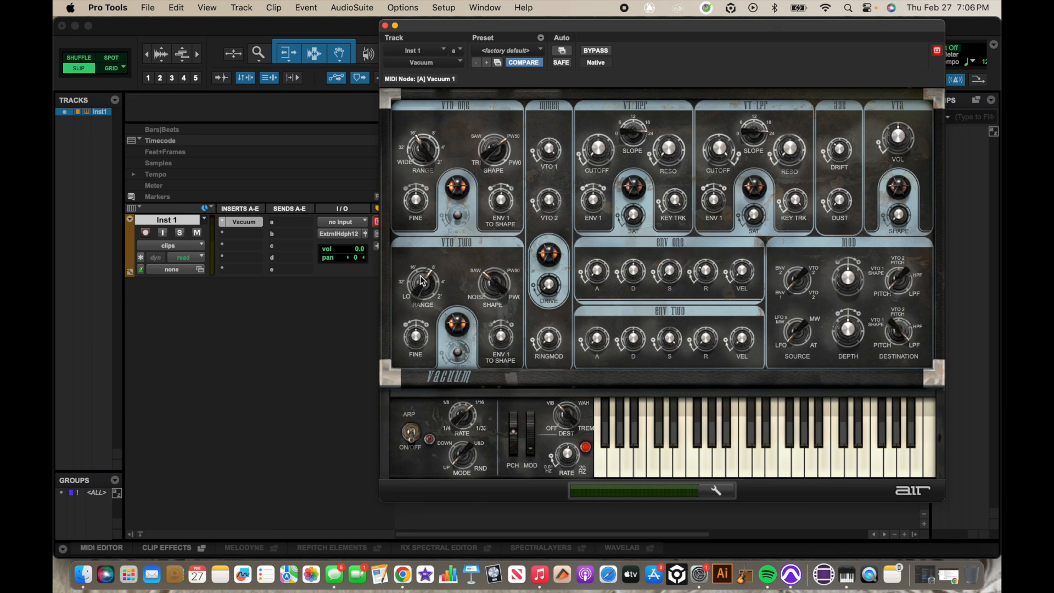
- Set VTO Two range to 32' and its Env 1 to Shape amount to +12 %
{"action": "left_click_drag", "start_coordinate": [422, 281], "coordinate": [432, 302]}
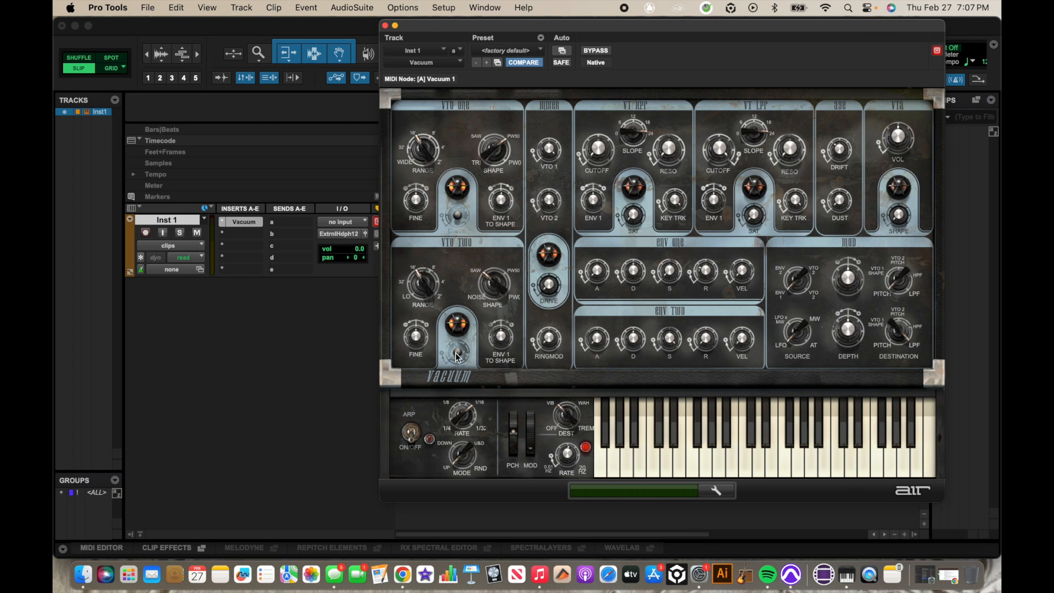
{"action": "left_click", "coordinate": [504, 335]}
{"action": "left_click_drag", "start_coordinate": [504, 336], "coordinate": [501, 318]}
{"action": "mouse_move", "coordinate": [555, 154]}
- Raise the ring modulator mix to 70 % and the VT HPF Env 1 amount to +36 %
{"action": "left_click_drag", "start_coordinate": [546, 340], "coordinate": [551, 307]}
{"action": "mouse_move", "coordinate": [622, 461]}
{"action": "left_mouse_down"}
{"action": "mouse_move", "coordinate": [694, 460]}
{"action": "mouse_move", "coordinate": [596, 456]}
{"action": "mouse_move", "coordinate": [683, 462]}
{"action": "left_mouse_up"}
{"action": "mouse_move", "coordinate": [594, 202]}
{"action": "left_mouse_down"}
{"action": "mouse_move", "coordinate": [586, 176]}
{"action": "mouse_move", "coordinate": [601, 200]}
{"action": "left_mouse_up"}
{"action": "left_click", "coordinate": [670, 166]}
{"action": "left_click", "coordinate": [639, 456]}
{"action": "left_click", "coordinate": [687, 457]}
- Lower the VT HPF key tracking to about 24 %, audition, then settle it at 33 %
{"action": "left_click", "coordinate": [637, 453]}
{"action": "mouse_move", "coordinate": [672, 460]}
{"action": "left_mouse_down"}
{"action": "mouse_move", "coordinate": [690, 461]}
{"action": "mouse_move", "coordinate": [650, 464]}
{"action": "mouse_move", "coordinate": [678, 466]}
{"action": "mouse_move", "coordinate": [654, 460]}
{"action": "mouse_move", "coordinate": [665, 461]}
{"action": "left_mouse_up"}
{"action": "mouse_move", "coordinate": [675, 230]}
{"action": "left_click_drag", "start_coordinate": [675, 231], "coordinate": [687, 307]}
{"action": "mouse_move", "coordinate": [628, 466]}
{"action": "left_mouse_down"}
{"action": "mouse_move", "coordinate": [660, 471]}
{"action": "mouse_move", "coordinate": [626, 466]}
{"action": "left_mouse_up"}
{"action": "mouse_move", "coordinate": [673, 199]}
{"action": "left_click_drag", "start_coordinate": [673, 200], "coordinate": [672, 195]}
{"action": "mouse_move", "coordinate": [633, 231]}
{"action": "mouse_move", "coordinate": [630, 461]}
{"action": "left_mouse_down"}
{"action": "mouse_move", "coordinate": [688, 463]}
{"action": "mouse_move", "coordinate": [652, 468]}
{"action": "left_mouse_up"}
- Sweep the VT LPF cutoff between 18 % and 85 %, then close it down low
{"action": "mouse_move", "coordinate": [724, 151]}
{"action": "left_mouse_down"}
{"action": "mouse_move", "coordinate": [733, 215]}
{"action": "mouse_move", "coordinate": [719, 155]}
{"action": "mouse_move", "coordinate": [707, 162]}
{"action": "left_mouse_up"}
{"action": "left_click_drag", "start_coordinate": [699, 176], "coordinate": [714, 160]}
{"action": "mouse_move", "coordinate": [643, 451]}
{"action": "left_mouse_down"}
{"action": "mouse_move", "coordinate": [733, 460]}
{"action": "mouse_move", "coordinate": [637, 462]}
{"action": "mouse_move", "coordinate": [733, 453]}
{"action": "mouse_move", "coordinate": [731, 466]}
{"action": "mouse_move", "coordinate": [673, 450]}
{"action": "left_mouse_up"}
{"action": "left_click_drag", "start_coordinate": [711, 147], "coordinate": [704, 51]}
{"action": "left_click_drag", "start_coordinate": [651, 452], "coordinate": [688, 464]}
{"action": "left_click_drag", "start_coordinate": [729, 174], "coordinate": [750, 232]}
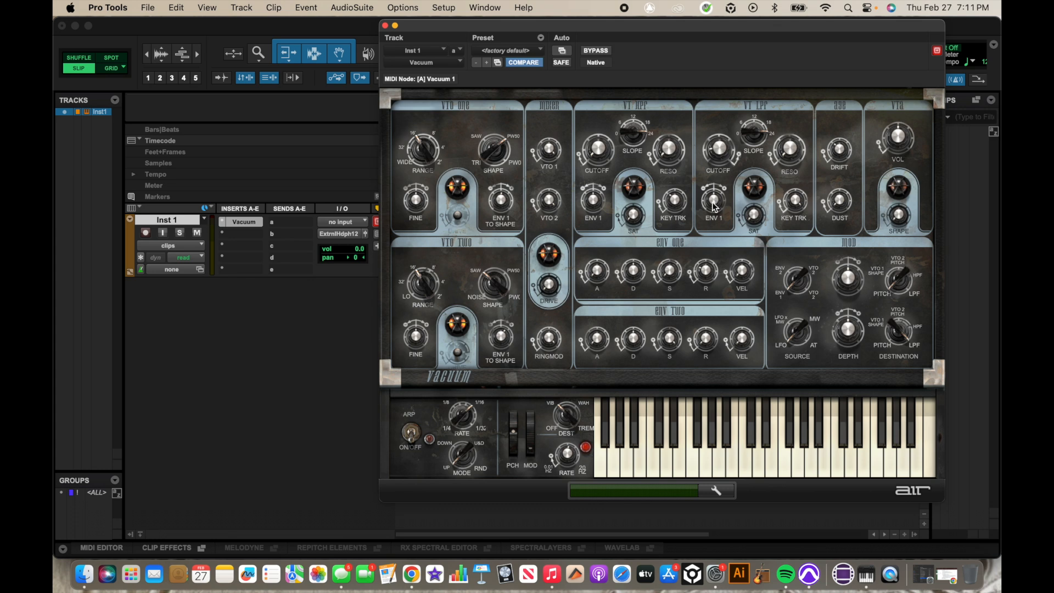
- Raise the LPF Env 1 amount to +66 % and audition the filter sweep
{"action": "left_click_drag", "start_coordinate": [715, 203], "coordinate": [703, 161]}
{"action": "left_click_drag", "start_coordinate": [716, 204], "coordinate": [713, 187]}
{"action": "mouse_move", "coordinate": [631, 450]}
{"action": "left_mouse_down"}
{"action": "mouse_move", "coordinate": [766, 449]}
{"action": "mouse_move", "coordinate": [619, 449]}
{"action": "mouse_move", "coordinate": [743, 456]}
{"action": "mouse_move", "coordinate": [624, 454]}
{"action": "mouse_move", "coordinate": [740, 460]}
{"action": "mouse_move", "coordinate": [669, 449]}
{"action": "left_mouse_up"}
- Turn LPF resonance to 100 % and saturation to about 67 %, auditioning each
{"action": "left_click_drag", "start_coordinate": [783, 152], "coordinate": [783, 82]}
{"action": "left_click_drag", "start_coordinate": [789, 147], "coordinate": [769, 61]}
{"action": "mouse_move", "coordinate": [667, 477]}
{"action": "left_mouse_down"}
{"action": "mouse_move", "coordinate": [623, 469]}
{"action": "mouse_move", "coordinate": [743, 461]}
{"action": "mouse_move", "coordinate": [690, 476]}
{"action": "mouse_move", "coordinate": [714, 472]}
{"action": "mouse_move", "coordinate": [696, 454]}
{"action": "left_mouse_up"}
{"action": "left_click_drag", "start_coordinate": [750, 216], "coordinate": [740, 124]}
{"action": "mouse_move", "coordinate": [647, 454]}
{"action": "left_mouse_down"}
{"action": "mouse_move", "coordinate": [773, 456]}
{"action": "mouse_move", "coordinate": [680, 462]}
{"action": "mouse_move", "coordinate": [724, 448]}
{"action": "mouse_move", "coordinate": [687, 454]}
{"action": "left_mouse_up"}
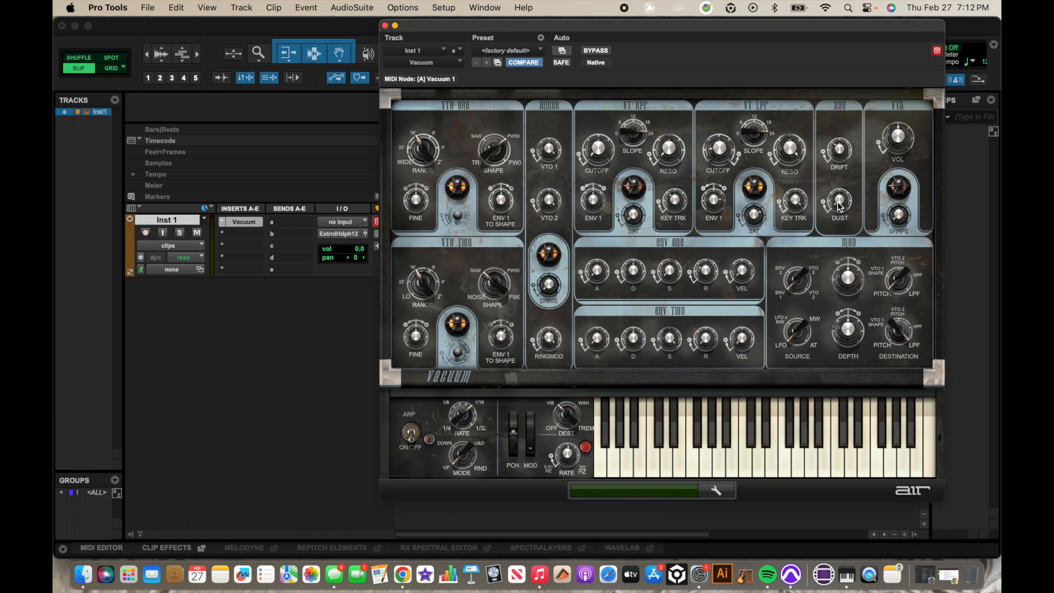
- Turn the OSC section's Dust knob up to 25 % and audition the added noise
{"action": "left_click_drag", "start_coordinate": [837, 204], "coordinate": [822, 149]}
{"action": "mouse_move", "coordinate": [627, 460]}
{"action": "left_mouse_down"}
{"action": "mouse_move", "coordinate": [752, 459]}
{"action": "mouse_move", "coordinate": [666, 468]}
{"action": "mouse_move", "coordinate": [737, 469]}
{"action": "left_mouse_up"}
- Lower the VCA volume to -4.1 dB and check the quieter level
{"action": "mouse_move", "coordinate": [900, 143]}
{"action": "left_click_drag", "start_coordinate": [900, 143], "coordinate": [900, 170]}
{"action": "left_click", "coordinate": [705, 464]}
{"action": "mouse_move", "coordinate": [658, 461]}
{"action": "left_mouse_down"}
{"action": "mouse_move", "coordinate": [748, 458]}
{"action": "mouse_move", "coordinate": [671, 473]}
{"action": "mouse_move", "coordinate": [725, 466]}
{"action": "left_mouse_up"}
- Set Env 1 attack to 14.7 ms and decay to 299 ms, auditioning each
{"action": "left_click_drag", "start_coordinate": [596, 280], "coordinate": [594, 266]}
{"action": "left_click_drag", "start_coordinate": [594, 267], "coordinate": [593, 249]}
{"action": "mouse_move", "coordinate": [617, 470]}
{"action": "left_mouse_down"}
{"action": "mouse_move", "coordinate": [689, 467]}
{"action": "mouse_move", "coordinate": [603, 456]}
{"action": "mouse_move", "coordinate": [686, 457]}
{"action": "mouse_move", "coordinate": [618, 462]}
{"action": "mouse_move", "coordinate": [684, 460]}
{"action": "mouse_move", "coordinate": [633, 456]}
{"action": "mouse_move", "coordinate": [678, 458]}
{"action": "mouse_move", "coordinate": [645, 457]}
{"action": "left_mouse_up"}
{"action": "left_click_drag", "start_coordinate": [635, 275], "coordinate": [639, 379]}
{"action": "mouse_move", "coordinate": [627, 468]}
{"action": "left_mouse_down"}
{"action": "mouse_move", "coordinate": [691, 466]}
{"action": "mouse_move", "coordinate": [609, 474]}
{"action": "mouse_move", "coordinate": [670, 473]}
{"action": "left_mouse_up"}
- Raise Env 1 sustain to 82 % and velocity sensitivity to 51 %
{"action": "left_click_drag", "start_coordinate": [668, 273], "coordinate": [657, 190]}
{"action": "mouse_move", "coordinate": [671, 257]}
{"action": "left_mouse_down"}
{"action": "mouse_move", "coordinate": [668, 237]}
{"action": "mouse_move", "coordinate": [669, 247]}
{"action": "left_mouse_up"}
{"action": "mouse_move", "coordinate": [614, 462]}
{"action": "left_mouse_down"}
{"action": "mouse_move", "coordinate": [723, 455]}
{"action": "mouse_move", "coordinate": [636, 458]}
{"action": "mouse_move", "coordinate": [699, 460]}
{"action": "left_mouse_up"}
{"action": "mouse_move", "coordinate": [648, 454]}
{"action": "left_mouse_down"}
{"action": "mouse_move", "coordinate": [760, 444]}
{"action": "mouse_move", "coordinate": [646, 463]}
{"action": "mouse_move", "coordinate": [694, 463]}
{"action": "mouse_move", "coordinate": [633, 466]}
{"action": "mouse_move", "coordinate": [718, 457]}
{"action": "mouse_move", "coordinate": [621, 458]}
{"action": "mouse_move", "coordinate": [647, 459]}
{"action": "left_mouse_up"}
{"action": "left_click_drag", "start_coordinate": [744, 275], "coordinate": [736, 204]}
{"action": "mouse_move", "coordinate": [634, 462]}
{"action": "left_mouse_down"}
{"action": "mouse_move", "coordinate": [761, 461]}
{"action": "mouse_move", "coordinate": [638, 453]}
{"action": "mouse_move", "coordinate": [710, 449]}
{"action": "left_mouse_up"}
- Set Env 2 decay to about 408 ms and audition it
{"action": "left_click_drag", "start_coordinate": [634, 343], "coordinate": [626, 323]}
{"action": "left_click_drag", "start_coordinate": [618, 463], "coordinate": [678, 467]}
{"action": "mouse_move", "coordinate": [637, 341]}
{"action": "left_mouse_down"}
{"action": "mouse_move", "coordinate": [654, 358]}
{"action": "mouse_move", "coordinate": [639, 331]}
{"action": "mouse_move", "coordinate": [648, 352]}
{"action": "left_mouse_up"}
- Restore Env 2 decay to 408 ms and raise Env 2 velocity sensitivity to about 49 %
{"action": "left_click", "coordinate": [634, 460]}
{"action": "mouse_move", "coordinate": [634, 460]}
{"action": "left_mouse_down"}
{"action": "mouse_move", "coordinate": [713, 467]}
{"action": "mouse_move", "coordinate": [630, 467]}
{"action": "mouse_move", "coordinate": [709, 474]}
{"action": "mouse_move", "coordinate": [648, 466]}
{"action": "mouse_move", "coordinate": [703, 461]}
{"action": "mouse_move", "coordinate": [668, 462]}
{"action": "mouse_move", "coordinate": [683, 466]}
{"action": "left_mouse_up"}
{"action": "mouse_move", "coordinate": [740, 344]}
{"action": "left_click_drag", "start_coordinate": [740, 344], "coordinate": [727, 276]}
{"action": "mouse_move", "coordinate": [641, 446]}
{"action": "left_mouse_down"}
{"action": "mouse_move", "coordinate": [714, 448]}
{"action": "mouse_move", "coordinate": [623, 466]}
{"action": "mouse_move", "coordinate": [755, 461]}
{"action": "mouse_move", "coordinate": [643, 459]}
{"action": "mouse_move", "coordinate": [746, 459]}
{"action": "mouse_move", "coordinate": [693, 458]}
{"action": "mouse_move", "coordinate": [729, 457]}
{"action": "left_mouse_up"}
- Route Mod 1 to HPF Cutoff with a depth of +1 %, then audition it
{"action": "left_click_drag", "start_coordinate": [894, 277], "coordinate": [890, 247]}
{"action": "left_click_drag", "start_coordinate": [852, 282], "coordinate": [854, 277]}
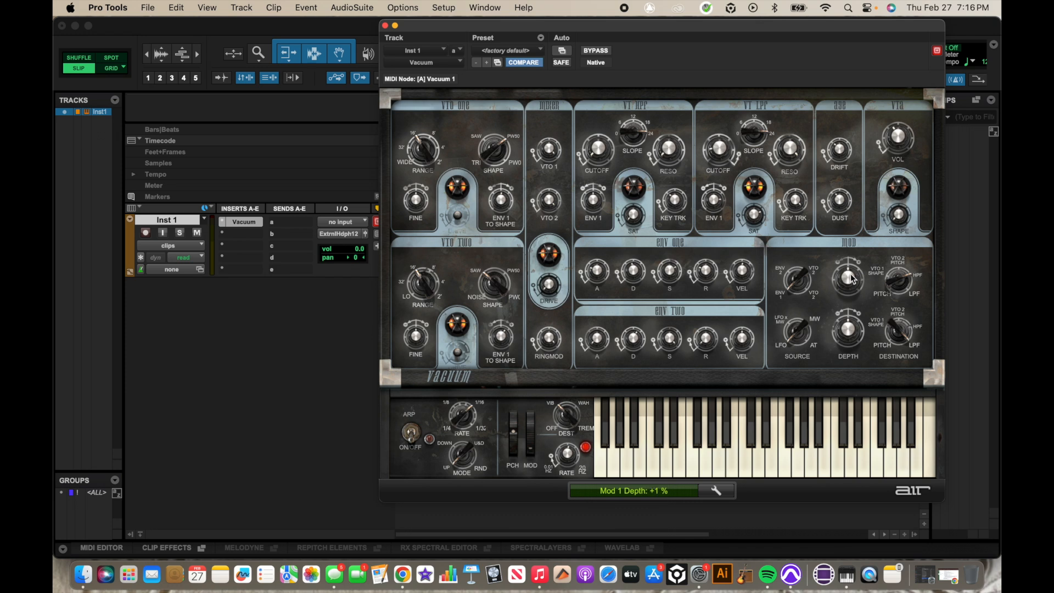
{"action": "left_click_drag", "start_coordinate": [852, 280], "coordinate": [852, 281]}
{"action": "left_click_drag", "start_coordinate": [850, 279], "coordinate": [852, 277]}
{"action": "mouse_move", "coordinate": [657, 461]}
{"action": "left_mouse_down"}
{"action": "mouse_move", "coordinate": [736, 458]}
{"action": "mouse_move", "coordinate": [660, 471]}
{"action": "mouse_move", "coordinate": [740, 469]}
{"action": "left_mouse_up"}
- Compare LFO and AT as the Mod 2 source, keep AT, and set Mod 2 depth to +26 %
{"action": "left_click_drag", "start_coordinate": [797, 340], "coordinate": [803, 348]}
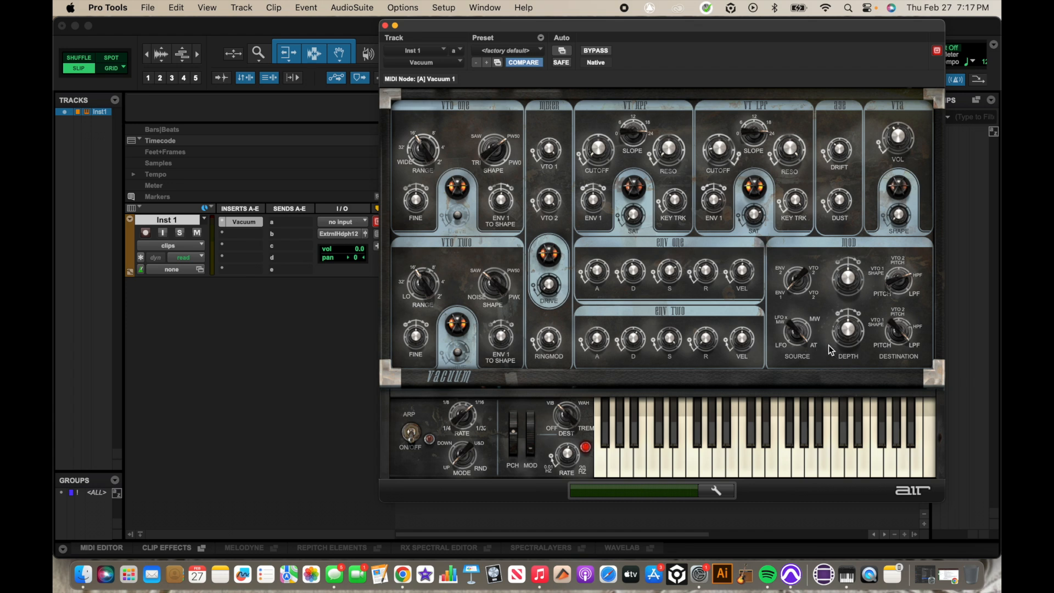
{"action": "mouse_move", "coordinate": [678, 457]}
{"action": "left_mouse_down"}
{"action": "mouse_move", "coordinate": [755, 455]}
{"action": "mouse_move", "coordinate": [654, 453]}
{"action": "mouse_move", "coordinate": [768, 453]}
{"action": "left_mouse_up"}
{"action": "left_click_drag", "start_coordinate": [805, 332], "coordinate": [809, 376]}
{"action": "mouse_move", "coordinate": [682, 460]}
{"action": "left_mouse_down"}
{"action": "mouse_move", "coordinate": [746, 458]}
{"action": "mouse_move", "coordinate": [652, 471]}
{"action": "mouse_move", "coordinate": [774, 467]}
{"action": "left_mouse_up"}
{"action": "left_click_drag", "start_coordinate": [796, 329], "coordinate": [790, 277]}
{"action": "mouse_move", "coordinate": [667, 460]}
{"action": "left_mouse_down"}
{"action": "mouse_move", "coordinate": [738, 460]}
{"action": "mouse_move", "coordinate": [648, 465]}
{"action": "mouse_move", "coordinate": [746, 458]}
{"action": "mouse_move", "coordinate": [650, 460]}
{"action": "left_mouse_up"}
{"action": "left_click_drag", "start_coordinate": [850, 325], "coordinate": [849, 301]}
{"action": "mouse_move", "coordinate": [677, 466]}
{"action": "left_mouse_down"}
{"action": "mouse_move", "coordinate": [731, 458]}
{"action": "mouse_move", "coordinate": [669, 460]}
{"action": "mouse_move", "coordinate": [753, 455]}
{"action": "mouse_move", "coordinate": [630, 465]}
{"action": "mouse_move", "coordinate": [688, 463]}
{"action": "left_mouse_up"}
{"action": "mouse_move", "coordinate": [649, 466]}
{"action": "left_mouse_down"}
{"action": "mouse_move", "coordinate": [728, 463]}
{"action": "mouse_move", "coordinate": [671, 470]}
{"action": "mouse_move", "coordinate": [715, 460]}
{"action": "mouse_move", "coordinate": [634, 459]}
{"action": "mouse_move", "coordinate": [740, 456]}
{"action": "left_mouse_up"}
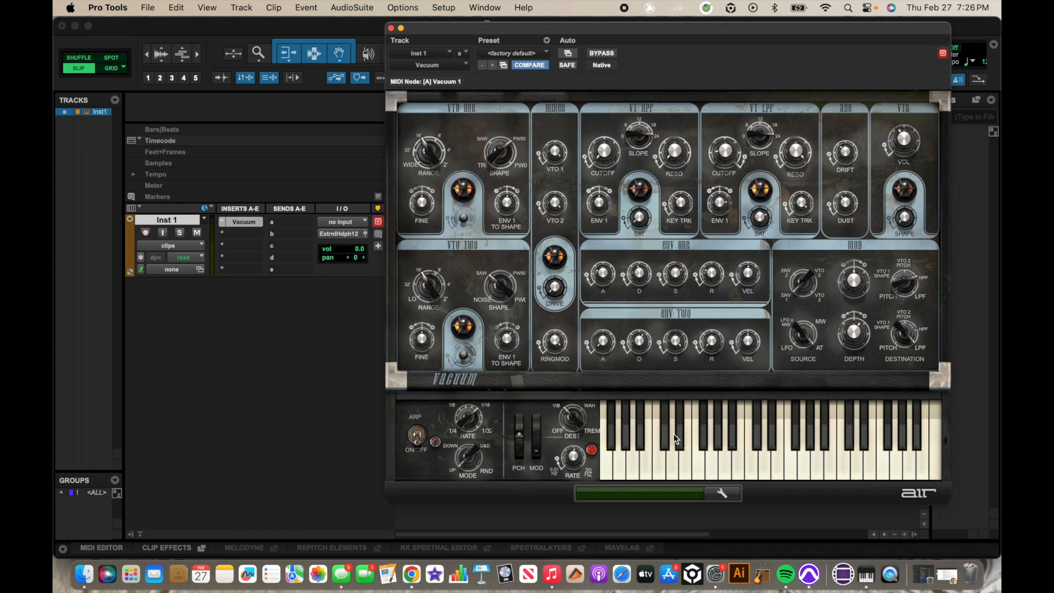
{"action": "mouse_move", "coordinate": [624, 457]}
{"action": "left_mouse_down"}
{"action": "mouse_move", "coordinate": [686, 456]}
{"action": "mouse_move", "coordinate": [642, 467]}
{"action": "mouse_move", "coordinate": [681, 458]}
{"action": "mouse_move", "coordinate": [639, 450]}
{"action": "mouse_move", "coordinate": [630, 471]}
{"action": "mouse_move", "coordinate": [689, 465]}
{"action": "mouse_move", "coordinate": [703, 454]}
{"action": "left_mouse_up"}
{"action": "mouse_move", "coordinate": [649, 464]}
{"action": "left_mouse_down"}
{"action": "mouse_move", "coordinate": [722, 455]}
{"action": "mouse_move", "coordinate": [639, 456]}
{"action": "mouse_move", "coordinate": [727, 460]}
{"action": "left_mouse_up"}
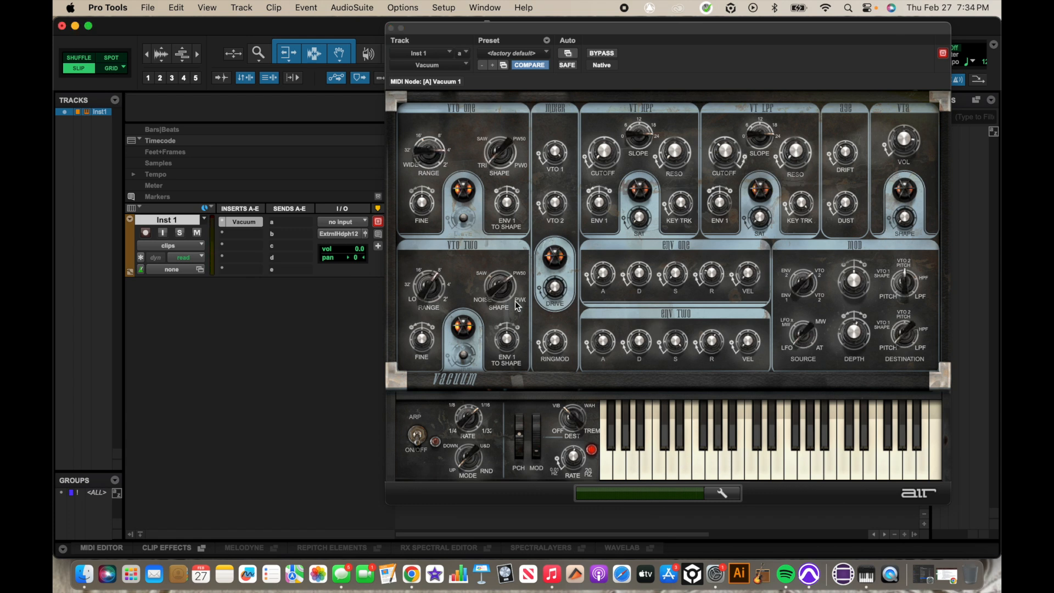
- Audition the Leads > 06 Soprano Hell preset, then reload <factory default>
{"action": "left_click", "coordinate": [531, 54]}
{"action": "mouse_move", "coordinate": [531, 45]}
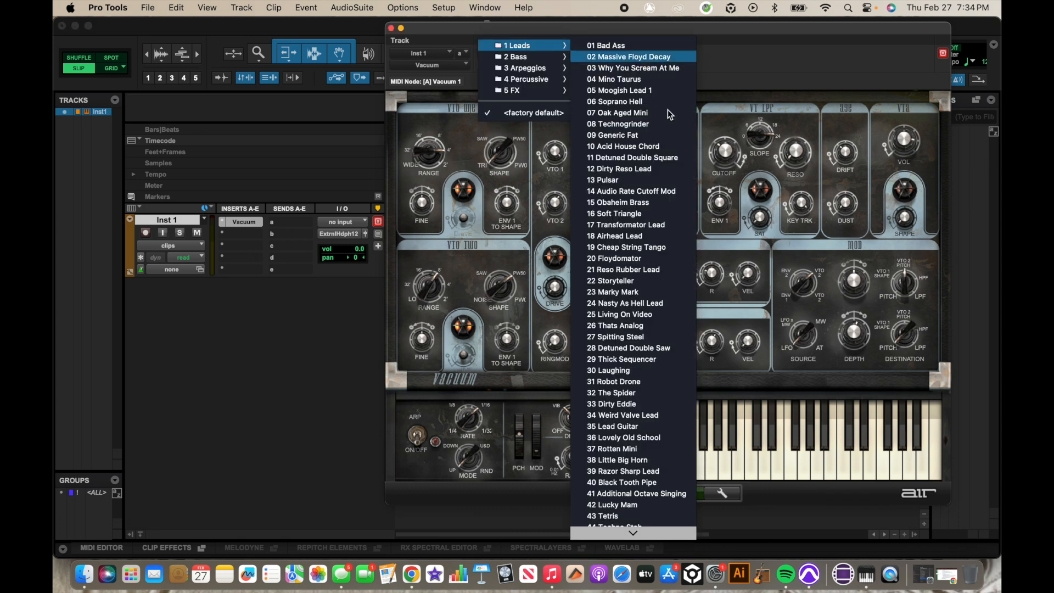
{"action": "left_click", "coordinate": [646, 103]}
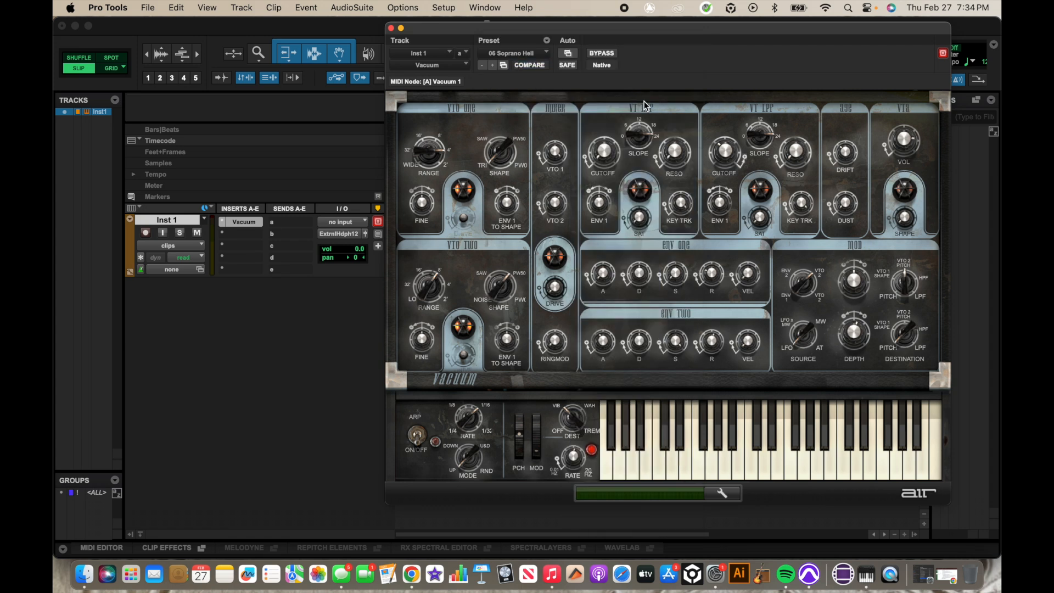
{"action": "mouse_move", "coordinate": [629, 468]}
{"action": "left_mouse_down"}
{"action": "mouse_move", "coordinate": [713, 448]}
{"action": "mouse_move", "coordinate": [621, 460]}
{"action": "mouse_move", "coordinate": [726, 457]}
{"action": "left_mouse_up"}
{"action": "left_click", "coordinate": [524, 54]}
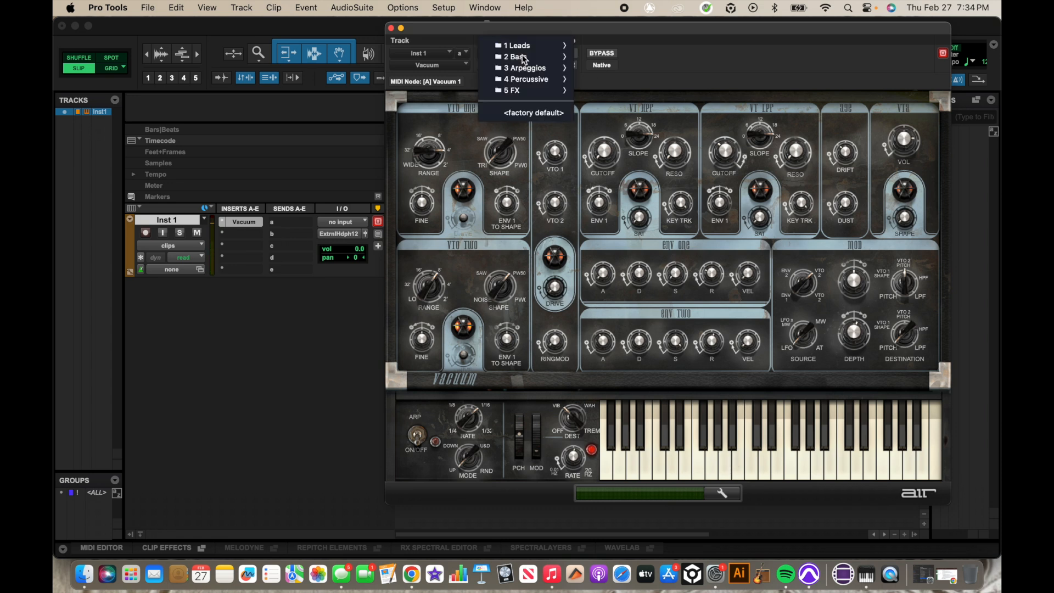
{"action": "left_click", "coordinate": [530, 113]}
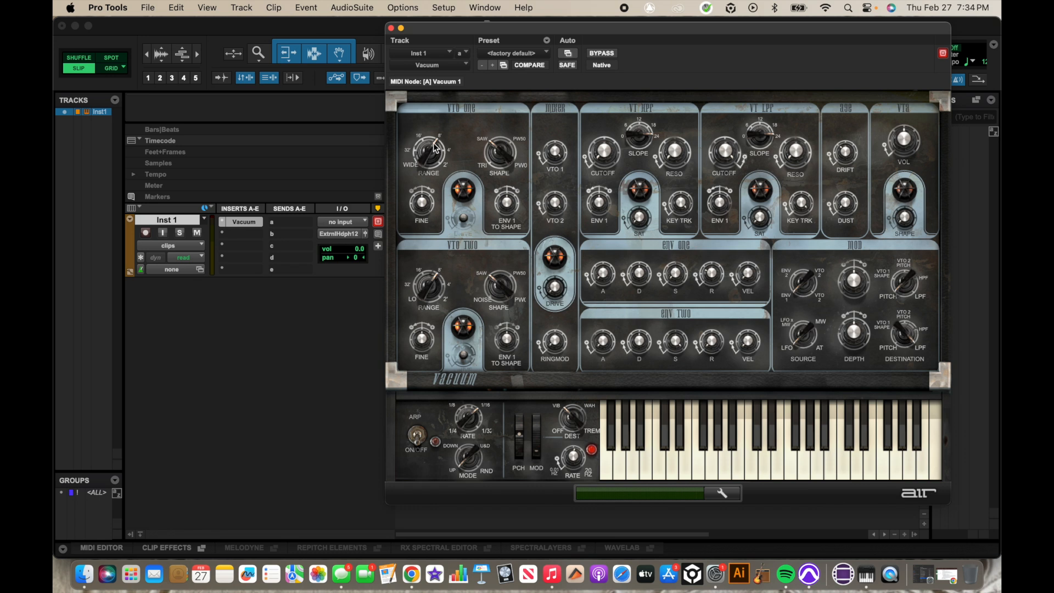
- Set VTO One range to 4' and shape to Tri, playing the keyboard after each change
{"action": "left_click_drag", "start_coordinate": [433, 143], "coordinate": [434, 136]}
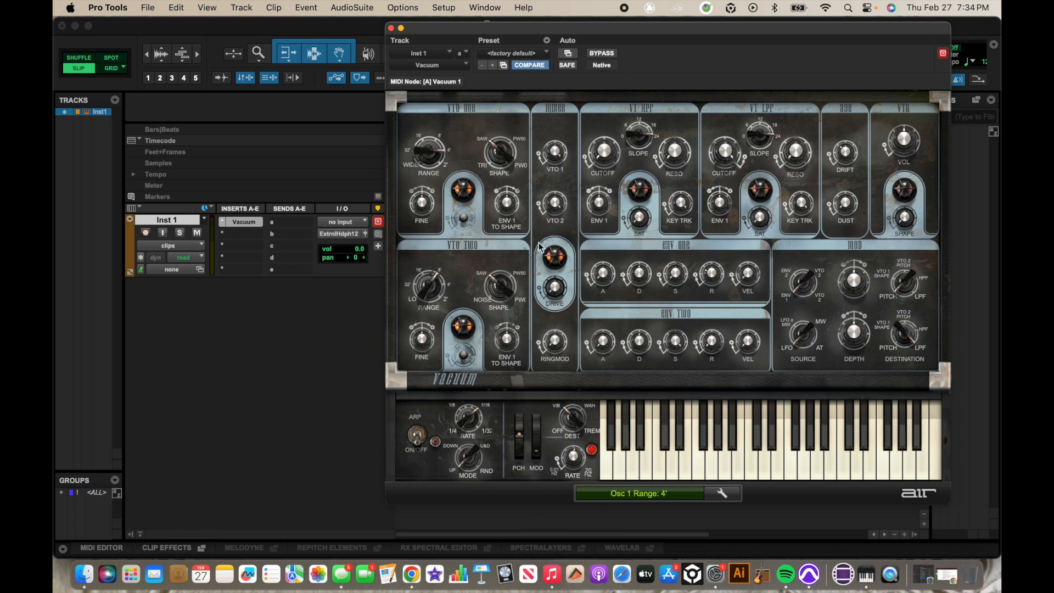
{"action": "left_click_drag", "start_coordinate": [627, 462], "coordinate": [676, 458]}
{"action": "left_click_drag", "start_coordinate": [493, 150], "coordinate": [500, 252]}
{"action": "mouse_move", "coordinate": [624, 468]}
{"action": "left_mouse_down"}
{"action": "mouse_move", "coordinate": [686, 473]}
{"action": "mouse_move", "coordinate": [629, 468]}
{"action": "mouse_move", "coordinate": [700, 464]}
{"action": "left_mouse_up"}
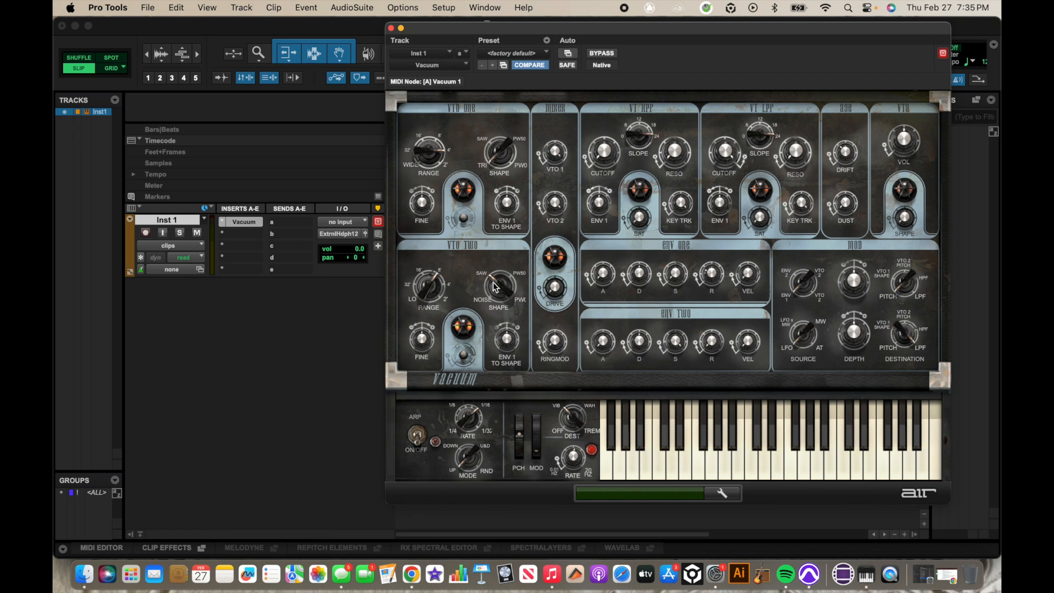
- Make VTO Two 15% saw / 85% square and set mixer levels VTO 1 to 100 % and VTO 2 to 86 %
{"action": "left_click_drag", "start_coordinate": [494, 282], "coordinate": [496, 258]}
{"action": "mouse_move", "coordinate": [645, 460]}
{"action": "left_mouse_down"}
{"action": "mouse_move", "coordinate": [687, 460]}
{"action": "mouse_move", "coordinate": [631, 466]}
{"action": "mouse_move", "coordinate": [684, 465]}
{"action": "left_mouse_up"}
{"action": "left_click_drag", "start_coordinate": [559, 158], "coordinate": [555, 149]}
{"action": "left_click_drag", "start_coordinate": [559, 204], "coordinate": [560, 247]}
{"action": "mouse_move", "coordinate": [638, 467]}
{"action": "left_mouse_down"}
{"action": "mouse_move", "coordinate": [710, 464]}
{"action": "mouse_move", "coordinate": [725, 473]}
{"action": "mouse_move", "coordinate": [684, 465]}
{"action": "left_mouse_up"}
- Set the VT LPF cutoff to 31 % and the VTA volume to +8.3 dB, auditioning both
{"action": "left_click_drag", "start_coordinate": [632, 477], "coordinate": [697, 472]}
{"action": "left_click_drag", "start_coordinate": [724, 155], "coordinate": [722, 185]}
{"action": "left_click_drag", "start_coordinate": [720, 153], "coordinate": [719, 143]}
{"action": "mouse_move", "coordinate": [646, 450]}
{"action": "left_mouse_down"}
{"action": "mouse_move", "coordinate": [739, 450]}
{"action": "mouse_move", "coordinate": [646, 451]}
{"action": "mouse_move", "coordinate": [727, 456]}
{"action": "mouse_move", "coordinate": [687, 463]}
{"action": "mouse_move", "coordinate": [684, 476]}
{"action": "mouse_move", "coordinate": [697, 476]}
{"action": "left_mouse_up"}
{"action": "left_click_drag", "start_coordinate": [907, 148], "coordinate": [899, 101]}
{"action": "mouse_move", "coordinate": [644, 466]}
{"action": "left_mouse_down"}
{"action": "mouse_move", "coordinate": [775, 463]}
{"action": "mouse_move", "coordinate": [697, 465]}
{"action": "mouse_move", "coordinate": [739, 460]}
{"action": "left_mouse_up"}
- Set Env 1 release to 48.7 ms, Env 2 attack to 299 ms and Env 2 release to 481 ms
{"action": "left_click_drag", "start_coordinate": [713, 278], "coordinate": [713, 279]}
{"action": "mouse_move", "coordinate": [635, 464]}
{"action": "left_mouse_down"}
{"action": "mouse_move", "coordinate": [750, 464]}
{"action": "mouse_move", "coordinate": [676, 463]}
{"action": "mouse_move", "coordinate": [714, 468]}
{"action": "mouse_move", "coordinate": [696, 468]}
{"action": "mouse_move", "coordinate": [672, 455]}
{"action": "mouse_move", "coordinate": [692, 461]}
{"action": "left_mouse_up"}
{"action": "left_click_drag", "start_coordinate": [603, 347], "coordinate": [591, 290]}
{"action": "mouse_move", "coordinate": [636, 462]}
{"action": "left_mouse_down"}
{"action": "mouse_move", "coordinate": [748, 457]}
{"action": "mouse_move", "coordinate": [669, 457]}
{"action": "mouse_move", "coordinate": [693, 466]}
{"action": "mouse_move", "coordinate": [714, 461]}
{"action": "mouse_move", "coordinate": [669, 458]}
{"action": "left_mouse_up"}
{"action": "left_click", "coordinate": [709, 345]}
{"action": "left_click_drag", "start_coordinate": [704, 275], "coordinate": [699, 263]}
{"action": "mouse_move", "coordinate": [651, 472]}
{"action": "left_mouse_down"}
{"action": "mouse_move", "coordinate": [769, 455]}
{"action": "mouse_move", "coordinate": [654, 459]}
{"action": "mouse_move", "coordinate": [750, 461]}
{"action": "mouse_move", "coordinate": [661, 453]}
{"action": "mouse_move", "coordinate": [726, 459]}
{"action": "left_mouse_up"}
- Set Mod 1 source to VTO 1 and destination to VTO 1 Shape, auditioning the result
{"action": "left_click_drag", "start_coordinate": [801, 283], "coordinate": [794, 256]}
{"action": "mouse_move", "coordinate": [644, 460]}
{"action": "left_mouse_down"}
{"action": "mouse_move", "coordinate": [762, 456]}
{"action": "mouse_move", "coordinate": [686, 457]}
{"action": "mouse_move", "coordinate": [740, 453]}
{"action": "left_mouse_up"}
{"action": "left_click_drag", "start_coordinate": [899, 280], "coordinate": [899, 266]}
{"action": "mouse_move", "coordinate": [668, 463]}
{"action": "left_mouse_down"}
{"action": "mouse_move", "coordinate": [762, 457]}
{"action": "mouse_move", "coordinate": [659, 463]}
{"action": "mouse_move", "coordinate": [749, 459]}
{"action": "mouse_move", "coordinate": [660, 464]}
{"action": "mouse_move", "coordinate": [740, 463]}
{"action": "left_mouse_up"}
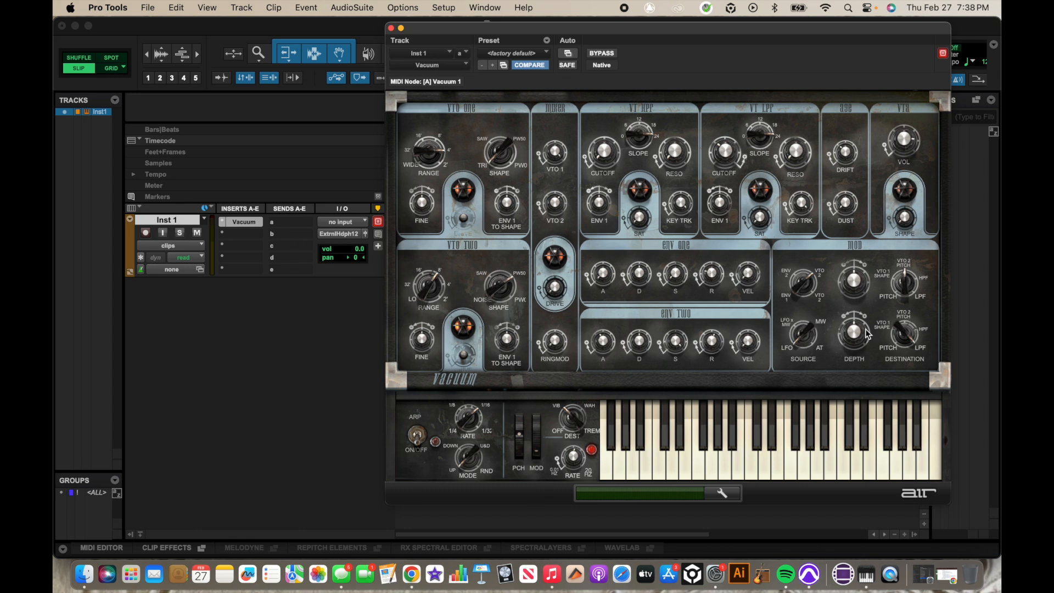
- Lower Mod 2 depth to +19 %, set its destination to Pitch, and play the finished patch
{"action": "mouse_move", "coordinate": [849, 312]}
{"action": "left_click_drag", "start_coordinate": [848, 312], "coordinate": [850, 317]}
{"action": "mouse_move", "coordinate": [687, 467]}
{"action": "left_mouse_down"}
{"action": "mouse_move", "coordinate": [736, 467]}
{"action": "mouse_move", "coordinate": [622, 468]}
{"action": "mouse_move", "coordinate": [726, 470]}
{"action": "mouse_move", "coordinate": [695, 472]}
{"action": "mouse_move", "coordinate": [666, 460]}
{"action": "mouse_move", "coordinate": [735, 459]}
{"action": "mouse_move", "coordinate": [651, 467]}
{"action": "mouse_move", "coordinate": [692, 466]}
{"action": "left_mouse_up"}
{"action": "left_click_drag", "start_coordinate": [908, 336], "coordinate": [919, 378]}
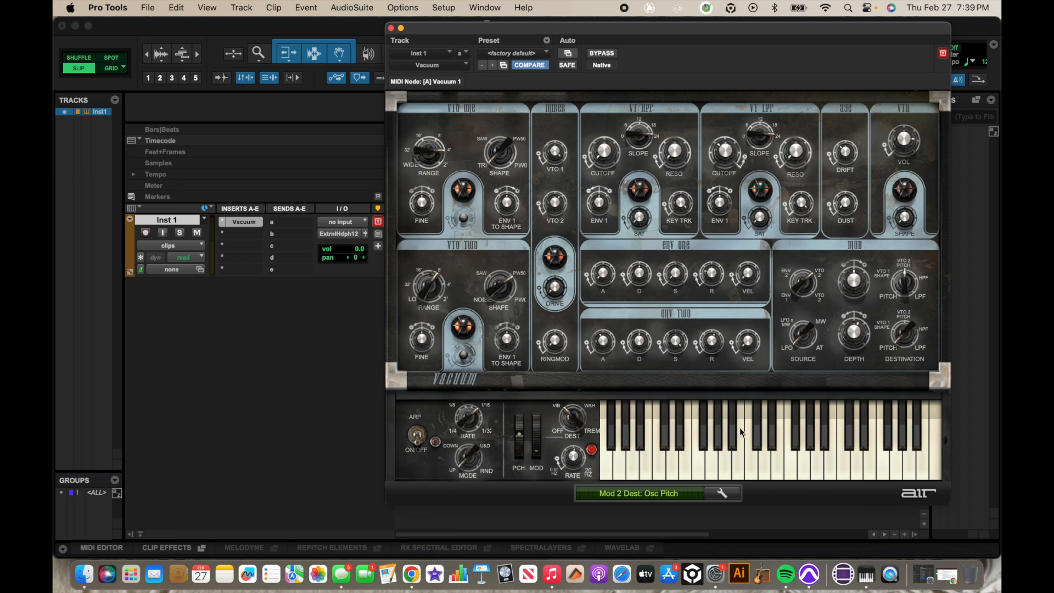
{"action": "mouse_move", "coordinate": [650, 463]}
{"action": "left_mouse_down"}
{"action": "mouse_move", "coordinate": [720, 465]}
{"action": "mouse_move", "coordinate": [635, 468]}
{"action": "mouse_move", "coordinate": [636, 459]}
{"action": "mouse_move", "coordinate": [735, 465]}
{"action": "mouse_move", "coordinate": [693, 452]}
{"action": "mouse_move", "coordinate": [634, 459]}
{"action": "mouse_move", "coordinate": [732, 448]}
{"action": "left_mouse_up"}
{"action": "mouse_move", "coordinate": [631, 453]}
{"action": "left_mouse_down"}
{"action": "mouse_move", "coordinate": [772, 452]}
{"action": "mouse_move", "coordinate": [630, 458]}
{"action": "mouse_move", "coordinate": [725, 434]}
{"action": "left_mouse_up"}
- Load the Leads > 33 Dirty Eddie preset and play a few notes
{"action": "left_click", "coordinate": [523, 54]}
{"action": "mouse_move", "coordinate": [529, 46]}
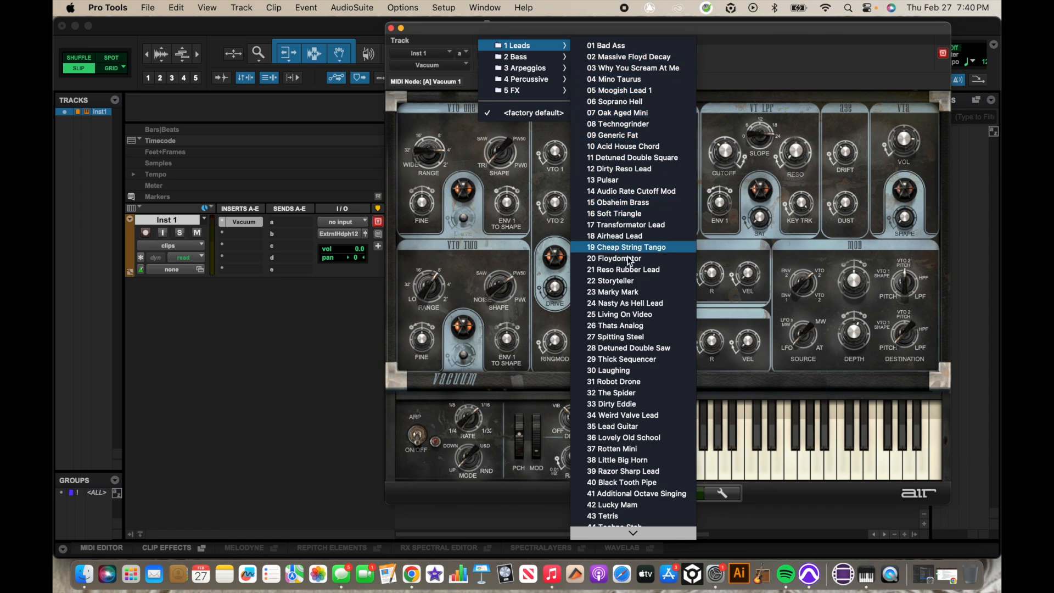
{"action": "left_click", "coordinate": [619, 404]}
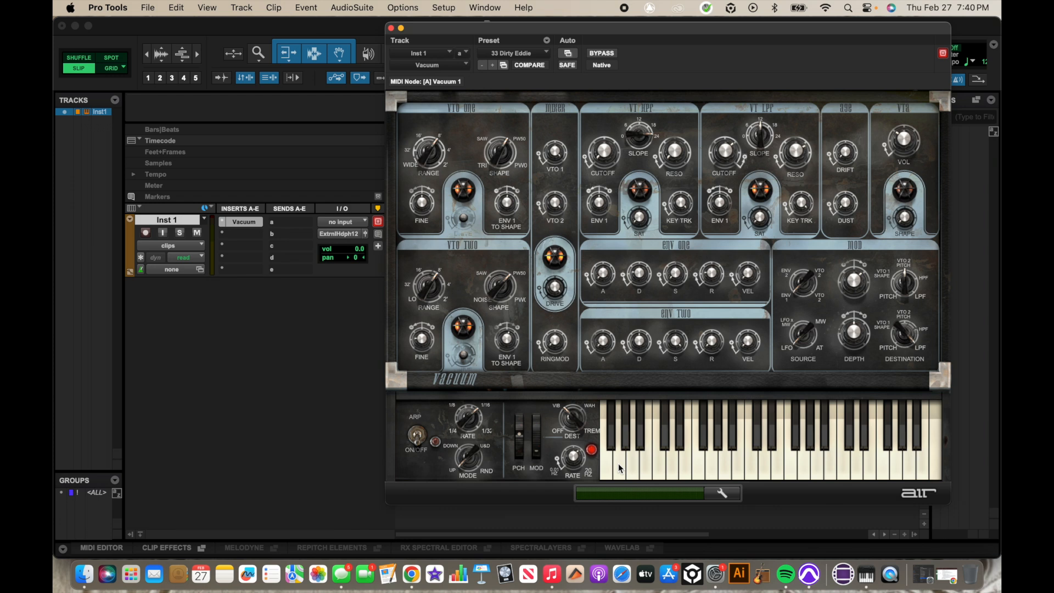
{"action": "mouse_move", "coordinate": [618, 463]}
{"action": "left_mouse_down"}
{"action": "mouse_move", "coordinate": [785, 459]}
{"action": "mouse_move", "coordinate": [743, 456]}
{"action": "mouse_move", "coordinate": [743, 443]}
{"action": "left_mouse_up"}
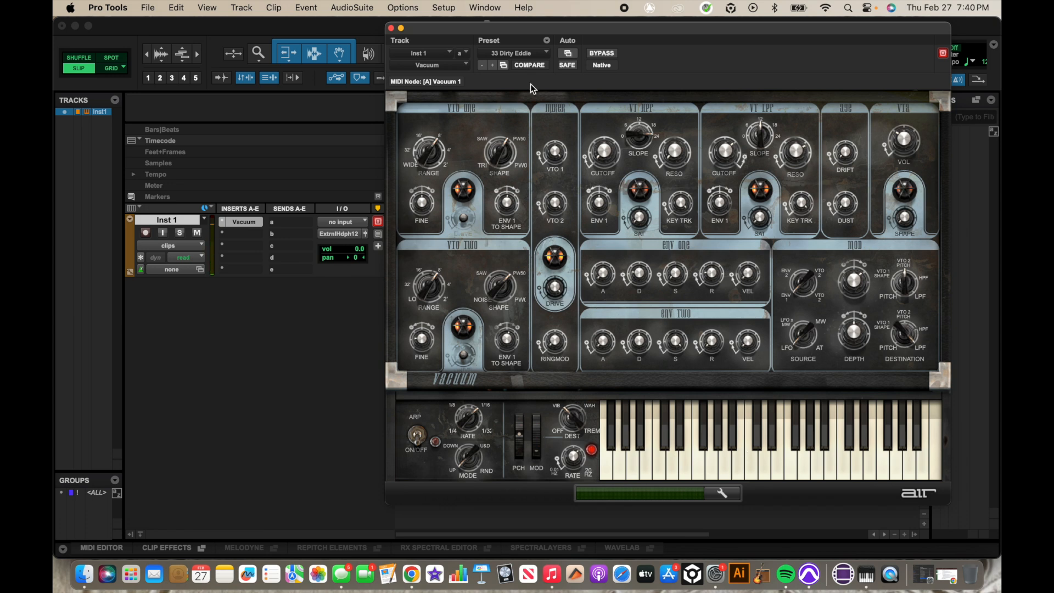
- Switch Vacuum back to the <factory default> preset from the Preset dropdown
{"action": "left_click", "coordinate": [520, 54]}
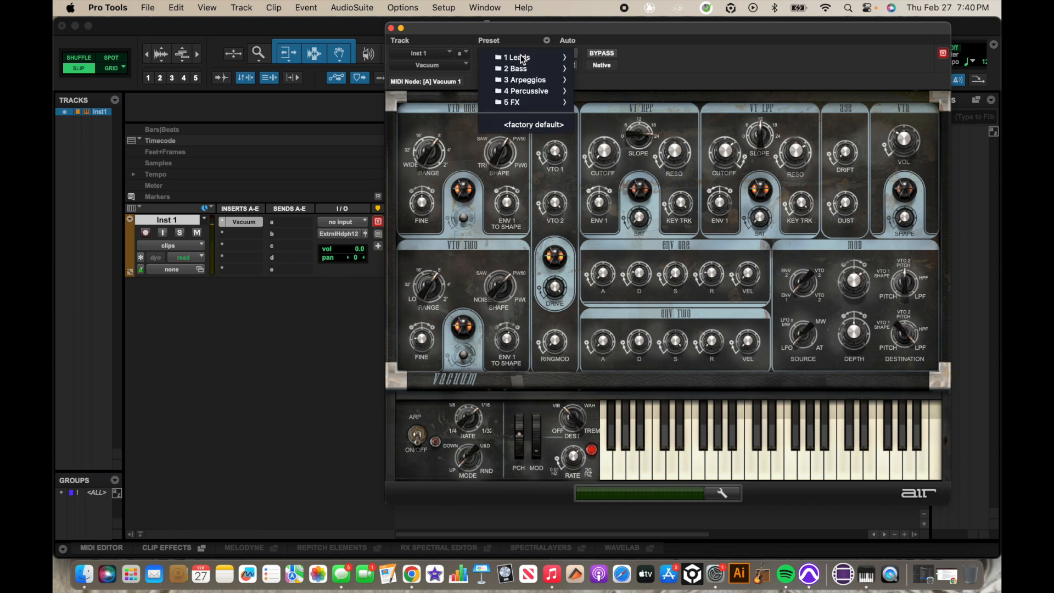
{"action": "left_click", "coordinate": [535, 124]}
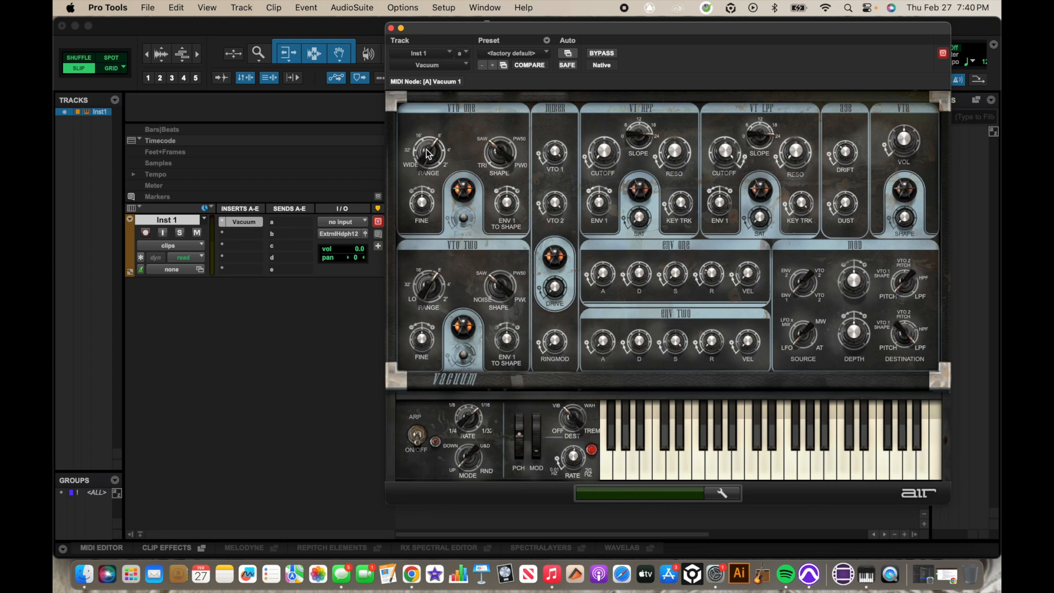
- Set VTO One shape to 23% saw/77% square and VTO Two to 8% saw/92% square
{"action": "left_click_drag", "start_coordinate": [499, 148], "coordinate": [480, 76]}
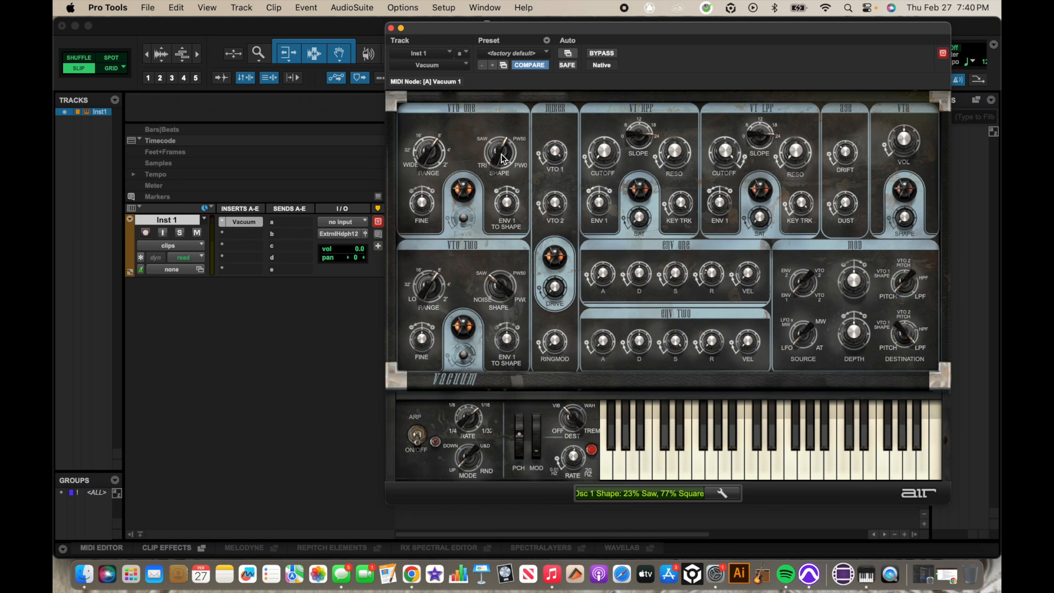
{"action": "left_click", "coordinate": [639, 455]}
{"action": "left_click_drag", "start_coordinate": [640, 458], "coordinate": [696, 455]}
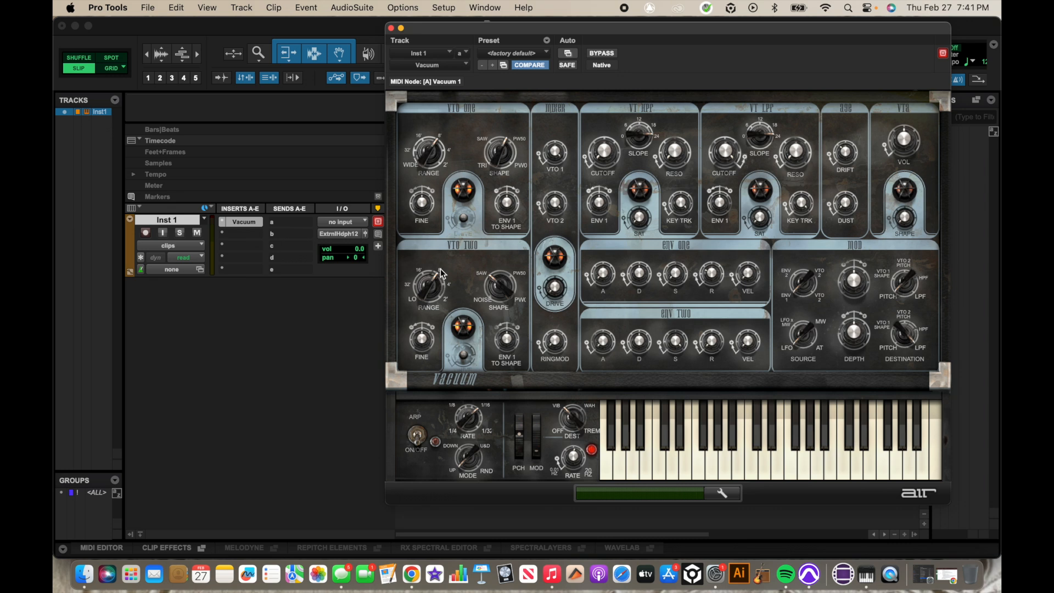
{"action": "left_click_drag", "start_coordinate": [498, 288], "coordinate": [492, 189]}
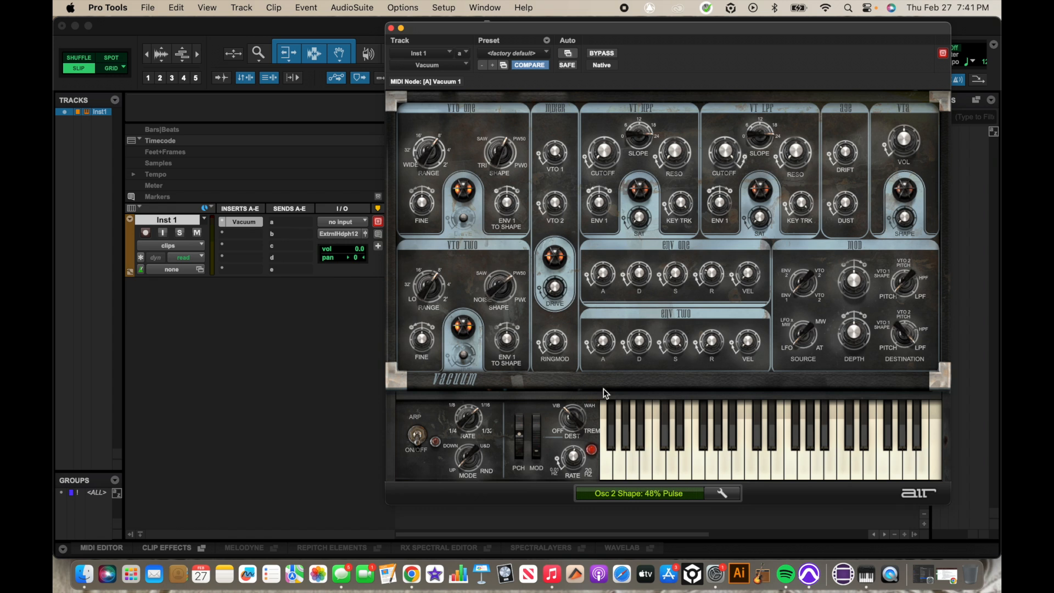
- Detune oscillator two's fine tuning to -0.91 semitones, auditioning notes before and after
{"action": "left_click_drag", "start_coordinate": [623, 456], "coordinate": [680, 460]}
{"action": "left_click_drag", "start_coordinate": [425, 340], "coordinate": [468, 358]}
{"action": "mouse_move", "coordinate": [630, 465]}
{"action": "left_mouse_down"}
{"action": "mouse_move", "coordinate": [684, 468]}
{"action": "mouse_move", "coordinate": [628, 471]}
{"action": "mouse_move", "coordinate": [666, 471]}
{"action": "mouse_move", "coordinate": [645, 473]}
{"action": "mouse_move", "coordinate": [654, 470]}
{"action": "left_mouse_up"}
- Set ENV 1 to Shape to +16 % and mixer drive to 61 %, auditioning each change
{"action": "left_click_drag", "start_coordinate": [507, 341], "coordinate": [494, 317]}
{"action": "mouse_move", "coordinate": [635, 474]}
{"action": "left_mouse_down"}
{"action": "mouse_move", "coordinate": [678, 475]}
{"action": "mouse_move", "coordinate": [619, 471]}
{"action": "mouse_move", "coordinate": [678, 471]}
{"action": "left_mouse_up"}
{"action": "left_click_drag", "start_coordinate": [555, 288], "coordinate": [529, 139]}
{"action": "mouse_move", "coordinate": [628, 472]}
{"action": "left_mouse_down"}
{"action": "mouse_move", "coordinate": [690, 469]}
{"action": "mouse_move", "coordinate": [627, 460]}
{"action": "mouse_move", "coordinate": [707, 458]}
{"action": "mouse_move", "coordinate": [638, 466]}
{"action": "mouse_move", "coordinate": [684, 459]}
{"action": "left_mouse_up"}
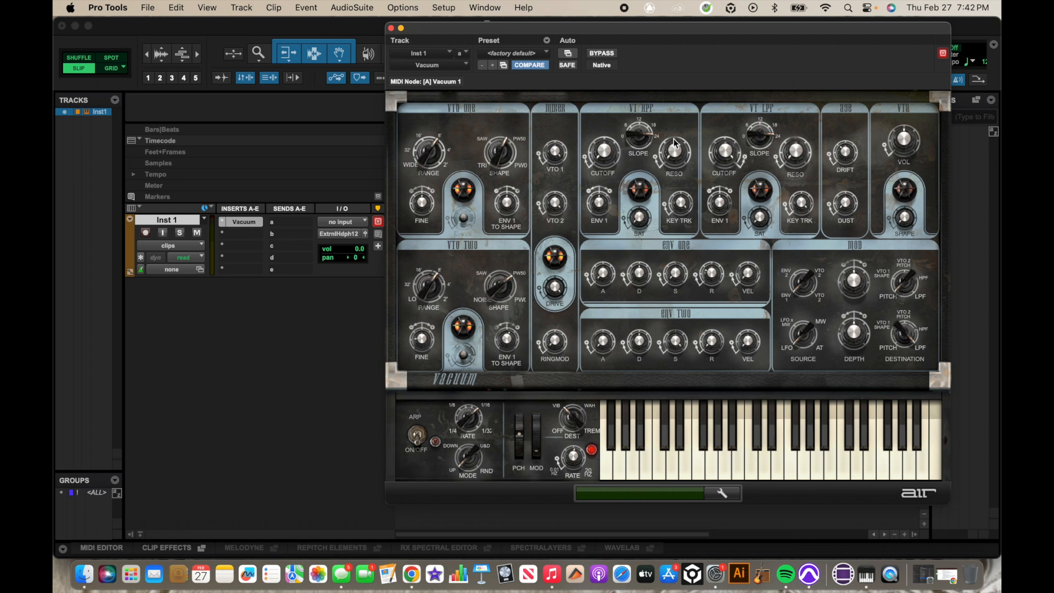
- Open the low-pass filter cutoff to 71 % while playing notes
{"action": "left_click", "coordinate": [658, 470]}
{"action": "mouse_move", "coordinate": [677, 467]}
{"action": "left_mouse_down"}
{"action": "mouse_move", "coordinate": [696, 468]}
{"action": "mouse_move", "coordinate": [646, 467]}
{"action": "left_mouse_up"}
{"action": "left_click_drag", "start_coordinate": [728, 197], "coordinate": [727, 185]}
{"action": "mouse_move", "coordinate": [626, 462]}
{"action": "left_mouse_down"}
{"action": "mouse_move", "coordinate": [697, 469]}
{"action": "mouse_move", "coordinate": [634, 468]}
{"action": "mouse_move", "coordinate": [692, 466]}
{"action": "mouse_move", "coordinate": [651, 462]}
{"action": "mouse_move", "coordinate": [687, 463]}
{"action": "mouse_move", "coordinate": [662, 454]}
{"action": "mouse_move", "coordinate": [613, 457]}
{"action": "mouse_move", "coordinate": [690, 464]}
{"action": "left_mouse_up"}
- Lower the low-pass slope to 11 dB/oct and raise resonance to 72 %, auditioning between tweaks
{"action": "mouse_move", "coordinate": [767, 154]}
{"action": "left_click_drag", "start_coordinate": [767, 154], "coordinate": [784, 206]}
{"action": "mouse_move", "coordinate": [631, 457]}
{"action": "left_mouse_down"}
{"action": "mouse_move", "coordinate": [674, 456]}
{"action": "mouse_move", "coordinate": [648, 468]}
{"action": "mouse_move", "coordinate": [694, 469]}
{"action": "mouse_move", "coordinate": [652, 456]}
{"action": "mouse_move", "coordinate": [681, 453]}
{"action": "left_mouse_up"}
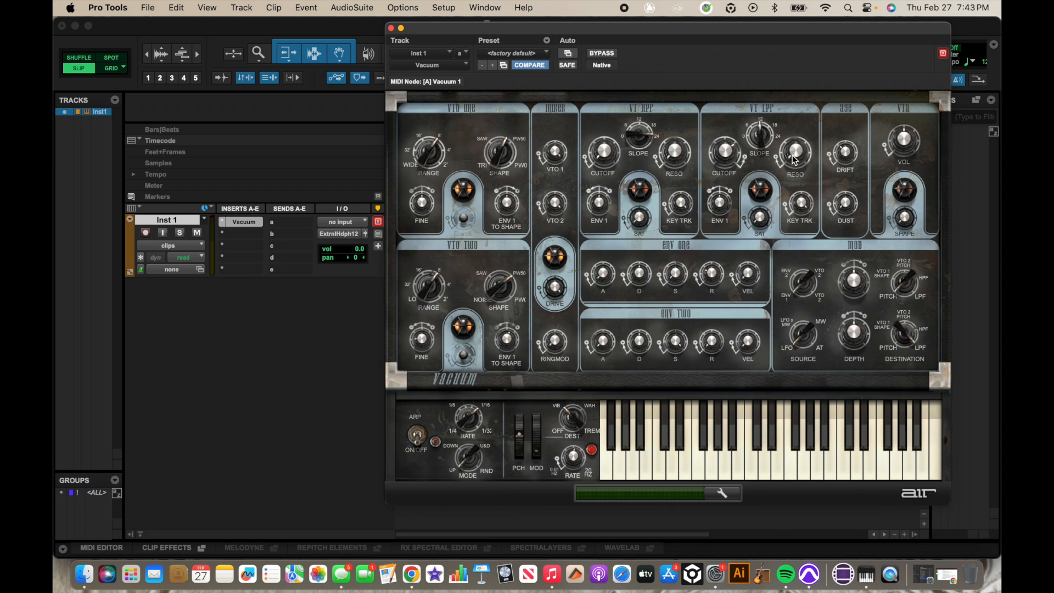
{"action": "left_click_drag", "start_coordinate": [788, 112], "coordinate": [777, 77]}
{"action": "left_click_drag", "start_coordinate": [796, 143], "coordinate": [796, 132]}
{"action": "left_click_drag", "start_coordinate": [792, 134], "coordinate": [792, 122]}
{"action": "mouse_move", "coordinate": [621, 455]}
{"action": "left_mouse_down"}
{"action": "mouse_move", "coordinate": [722, 459]}
{"action": "mouse_move", "coordinate": [620, 459]}
{"action": "left_mouse_up"}
- Set oscillator drift to 0 % and amp volume to -5.0 dB, auditioning each change
{"action": "left_click", "coordinate": [838, 156]}
{"action": "left_click_drag", "start_coordinate": [839, 156], "coordinate": [839, 203]}
{"action": "mouse_move", "coordinate": [646, 468]}
{"action": "left_mouse_down"}
{"action": "mouse_move", "coordinate": [722, 469]}
{"action": "mouse_move", "coordinate": [615, 464]}
{"action": "mouse_move", "coordinate": [717, 460]}
{"action": "mouse_move", "coordinate": [686, 477]}
{"action": "left_mouse_up"}
{"action": "left_click_drag", "start_coordinate": [903, 136], "coordinate": [885, 144]}
{"action": "mouse_move", "coordinate": [665, 474]}
{"action": "left_mouse_down"}
{"action": "mouse_move", "coordinate": [722, 465]}
{"action": "mouse_move", "coordinate": [671, 463]}
{"action": "mouse_move", "coordinate": [659, 473]}
{"action": "mouse_move", "coordinate": [705, 471]}
{"action": "left_mouse_up"}
- Shorten envelope one decay to 208 ms and release to 18.8 ms, auditioning each
{"action": "left_click_drag", "start_coordinate": [637, 272], "coordinate": [616, 305]}
{"action": "mouse_move", "coordinate": [651, 453]}
{"action": "left_mouse_down"}
{"action": "mouse_move", "coordinate": [724, 459]}
{"action": "mouse_move", "coordinate": [660, 455]}
{"action": "mouse_move", "coordinate": [709, 454]}
{"action": "left_mouse_up"}
{"action": "left_click_drag", "start_coordinate": [712, 275], "coordinate": [708, 305]}
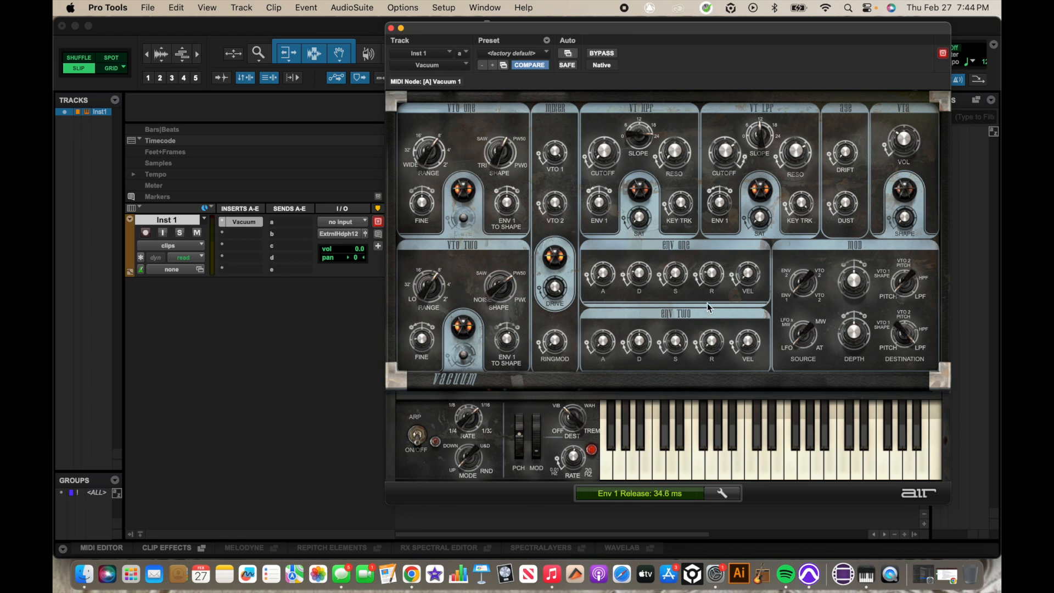
{"action": "left_click_drag", "start_coordinate": [707, 281], "coordinate": [706, 282]}
{"action": "mouse_move", "coordinate": [650, 446]}
{"action": "left_mouse_down"}
{"action": "mouse_move", "coordinate": [719, 453]}
{"action": "mouse_move", "coordinate": [623, 467]}
{"action": "mouse_move", "coordinate": [719, 463]}
{"action": "mouse_move", "coordinate": [711, 462]}
{"action": "left_mouse_up"}
- Set the first modulation depth to +34 % targeting VTO 2 Pitch, auditioning before and after
{"action": "mouse_move", "coordinate": [651, 459]}
{"action": "left_mouse_down"}
{"action": "mouse_move", "coordinate": [755, 464]}
{"action": "mouse_move", "coordinate": [634, 473]}
{"action": "mouse_move", "coordinate": [782, 466]}
{"action": "mouse_move", "coordinate": [637, 460]}
{"action": "mouse_move", "coordinate": [690, 448]}
{"action": "left_mouse_up"}
{"action": "left_click_drag", "start_coordinate": [859, 279], "coordinate": [855, 254]}
{"action": "left_click_drag", "start_coordinate": [902, 289], "coordinate": [897, 302]}
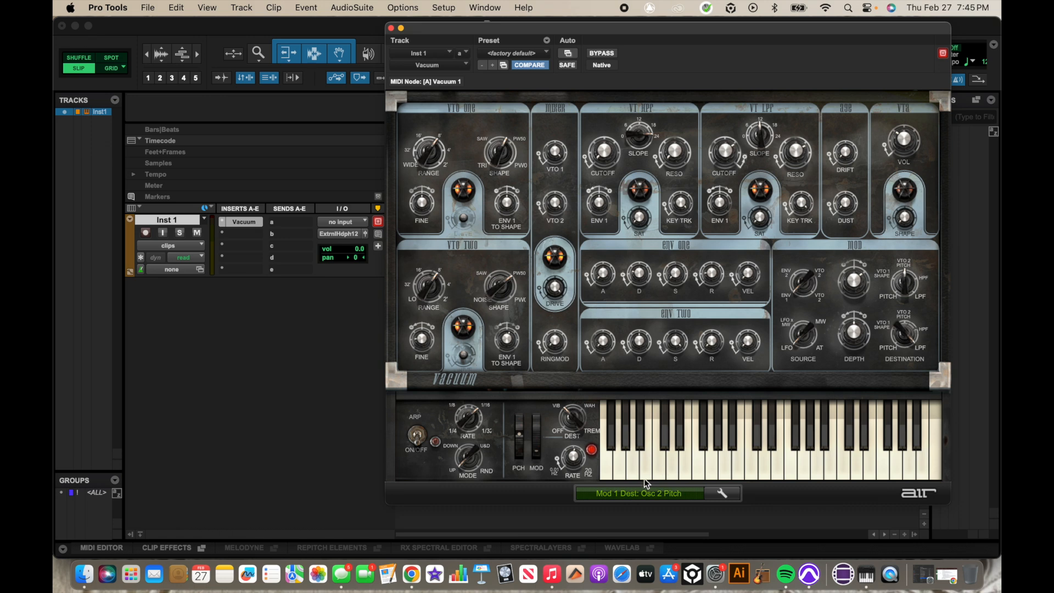
{"action": "mouse_move", "coordinate": [642, 464]}
{"action": "left_mouse_down"}
{"action": "mouse_move", "coordinate": [761, 456]}
{"action": "mouse_move", "coordinate": [667, 461]}
{"action": "left_mouse_up"}
- Play several notes across the on-screen keyboard to hear the finished patch
{"action": "left_click", "coordinate": [672, 466]}
{"action": "left_click", "coordinate": [688, 466]}
{"action": "left_click", "coordinate": [763, 464]}
{"action": "left_click", "coordinate": [748, 466]}
{"action": "mouse_move", "coordinate": [670, 469]}
{"action": "left_mouse_down"}
{"action": "mouse_move", "coordinate": [639, 465]}
{"action": "mouse_move", "coordinate": [718, 456]}
{"action": "mouse_move", "coordinate": [654, 452]}
{"action": "mouse_move", "coordinate": [759, 453]}
{"action": "mouse_move", "coordinate": [640, 453]}
{"action": "mouse_move", "coordinate": [726, 449]}
{"action": "left_mouse_up"}
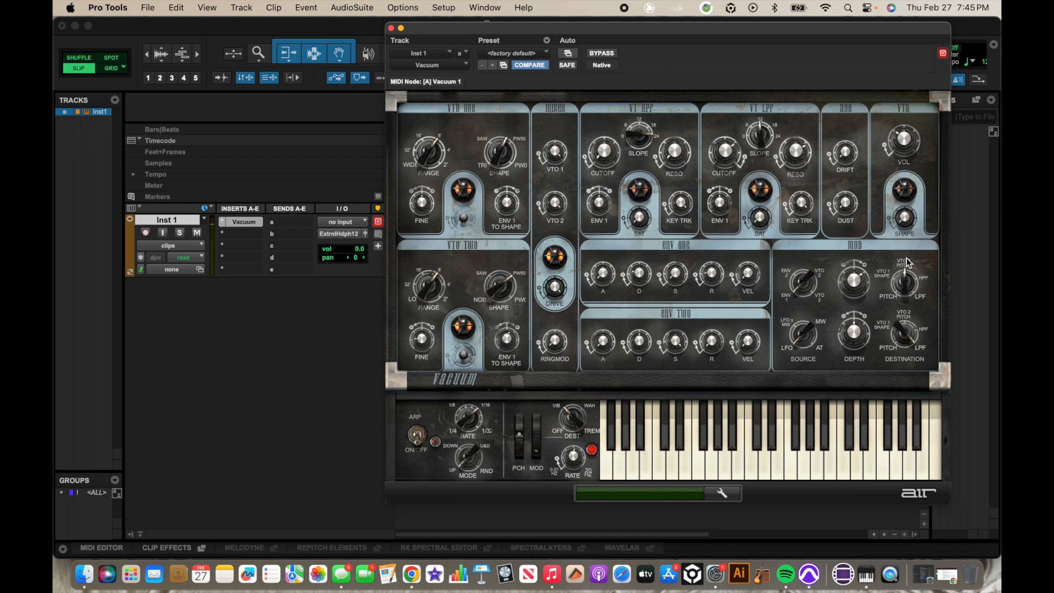